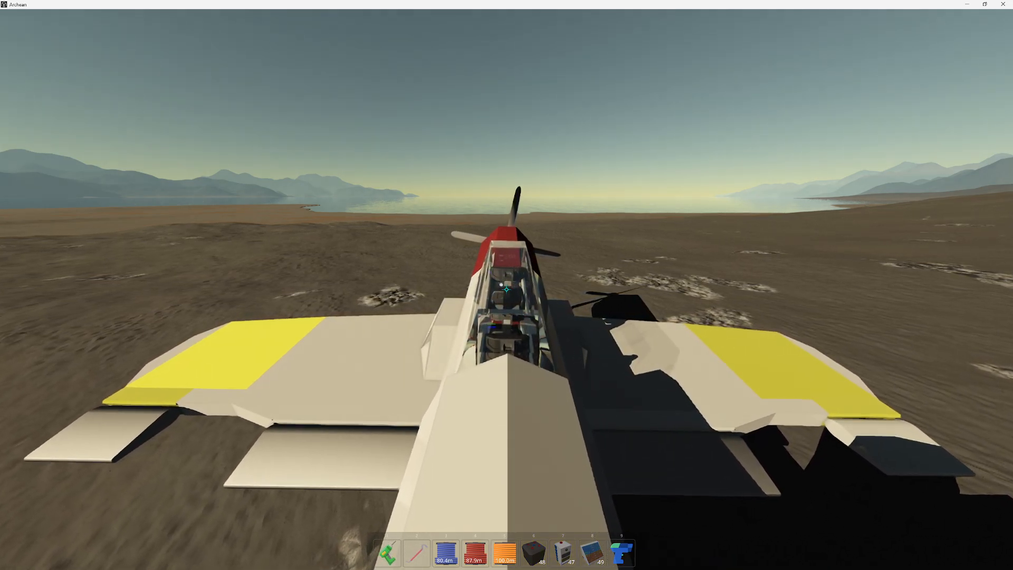
# Walk onto the parked aircraft and climb into the cockpit behind the seat.
pyautogui.press('w')
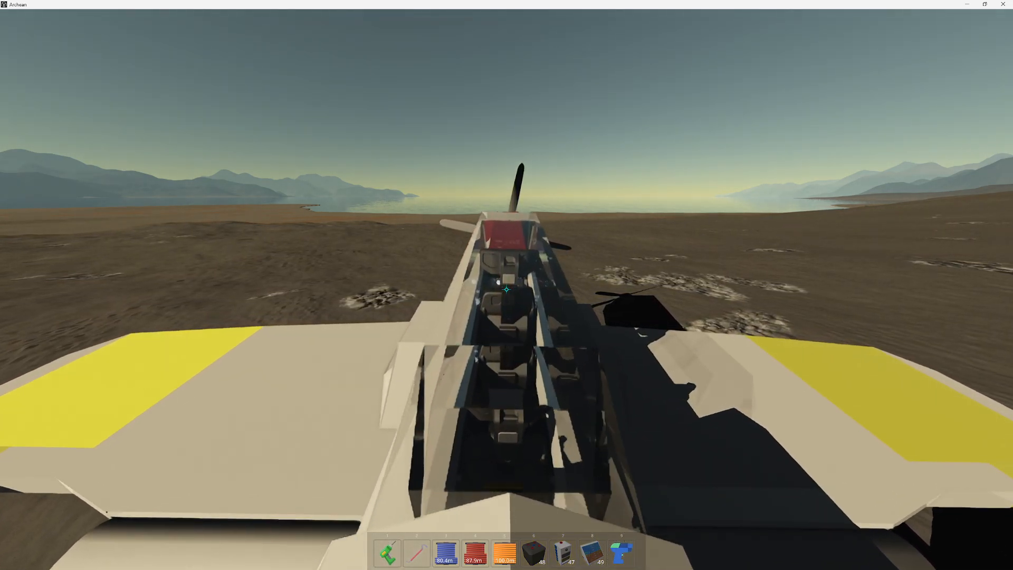
pyautogui.press('w')
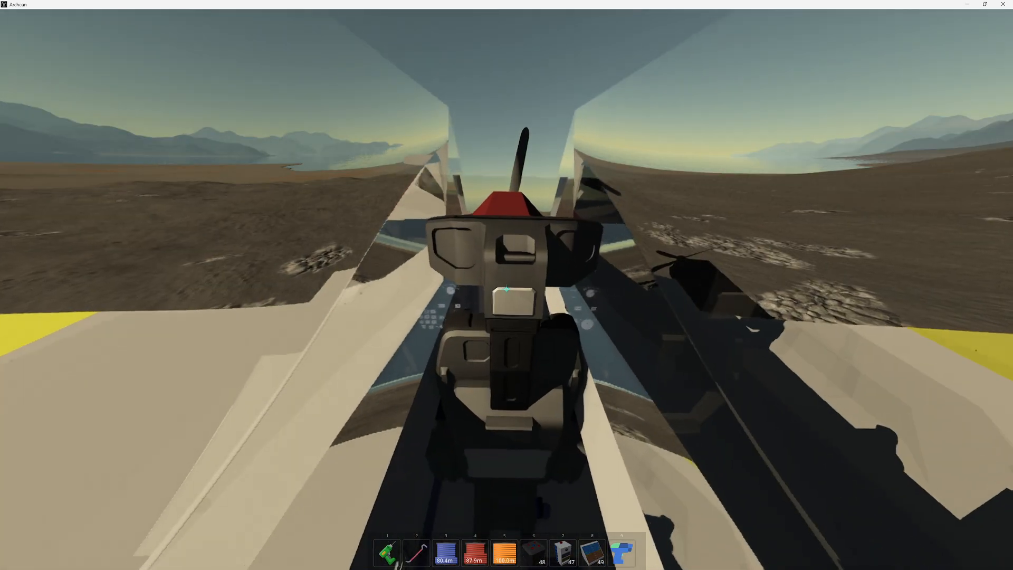
pyautogui.press('w')
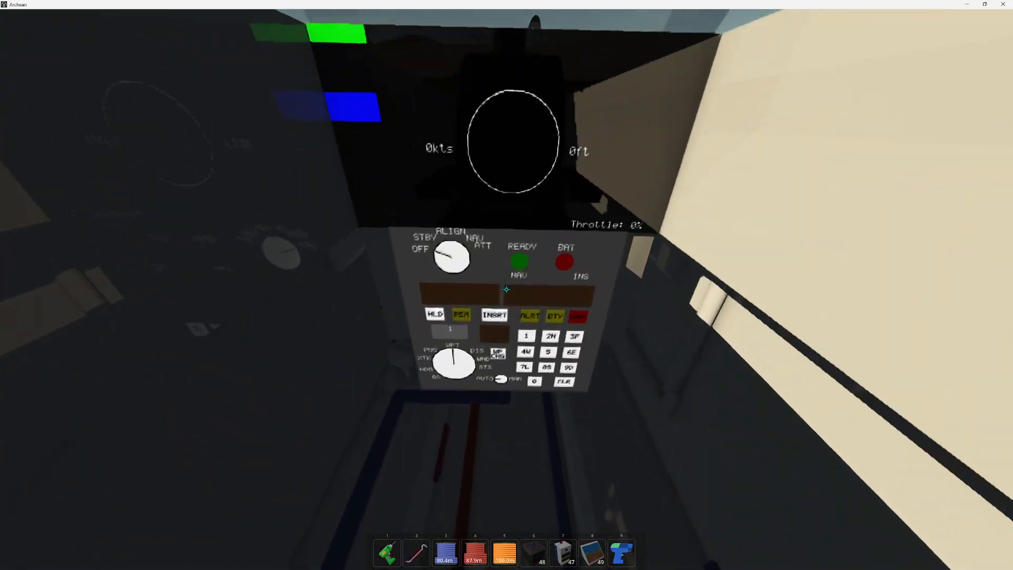
pyautogui.scroll(3, 507, 290)
pyautogui.scroll(-3, 506, 289)
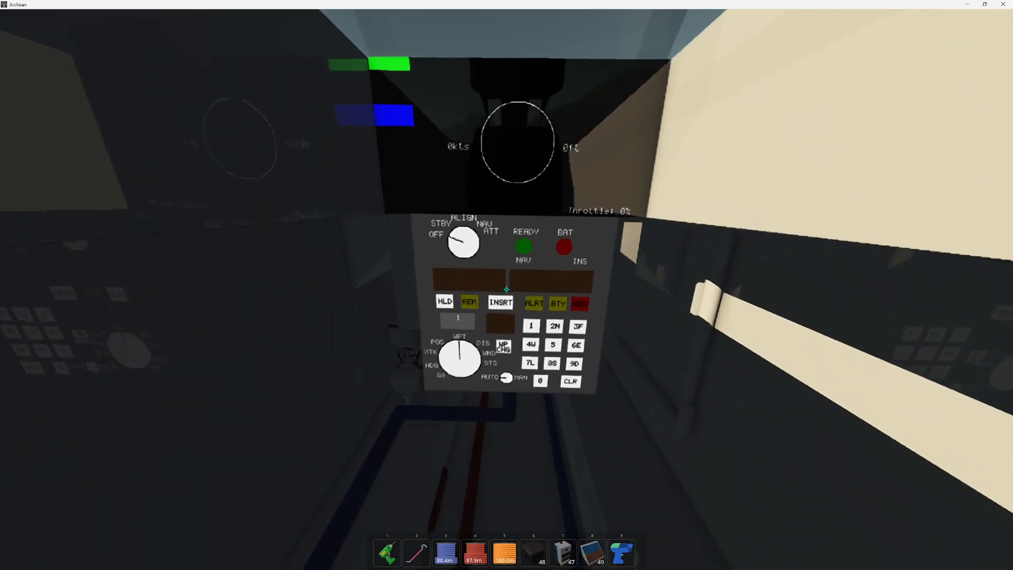
pyautogui.scroll(3, 506, 290)
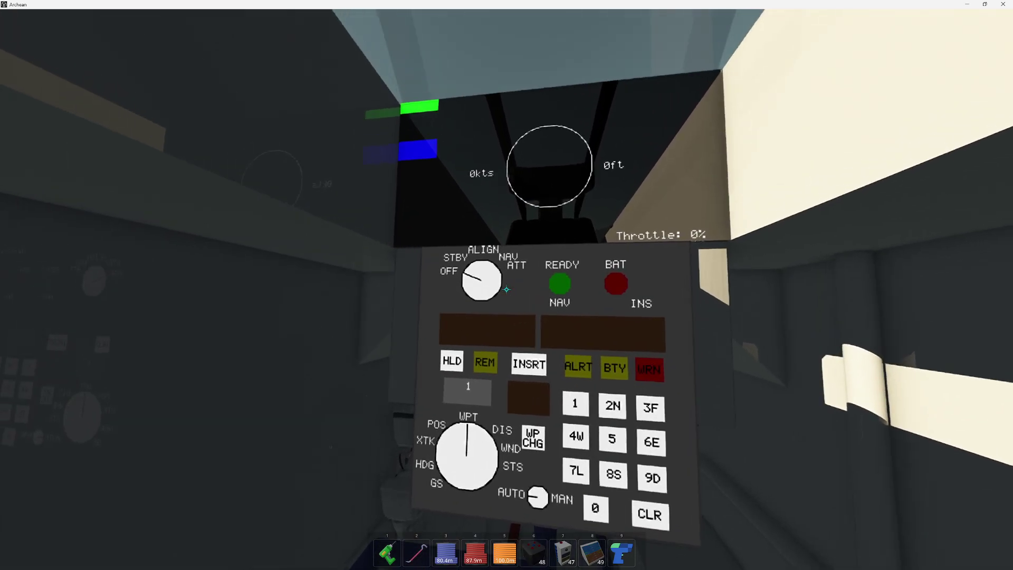
# Power the Carousel IV to show 01'00.0 S / 153'00.0 E, then CLR the coordinate displays.
pyautogui.click(507, 290)
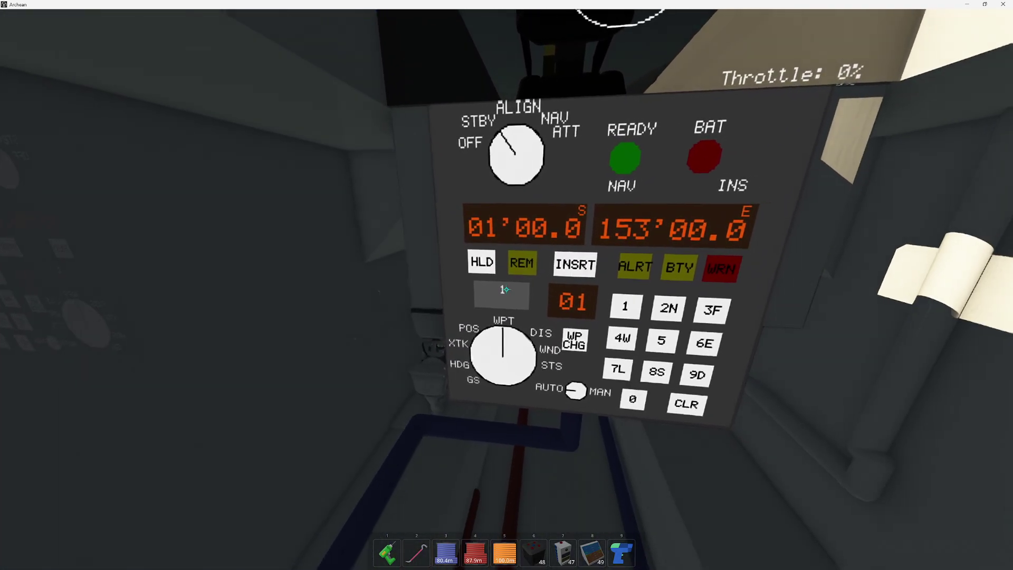
pyautogui.click(505, 289)
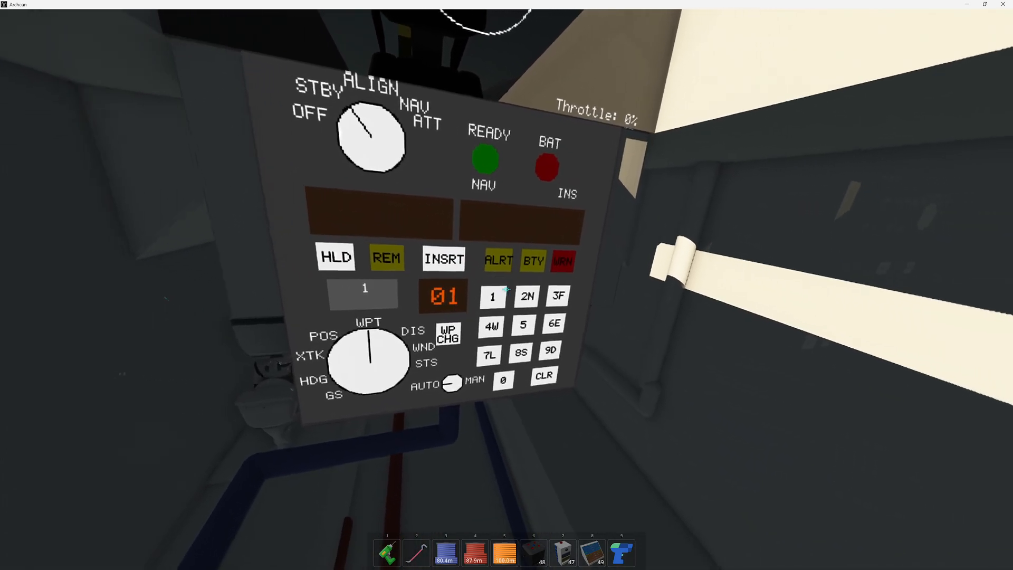
# Key in latitude 01'00.0 N and longitude 153'00.0 E for waypoint 01.
pyautogui.click(507, 284)
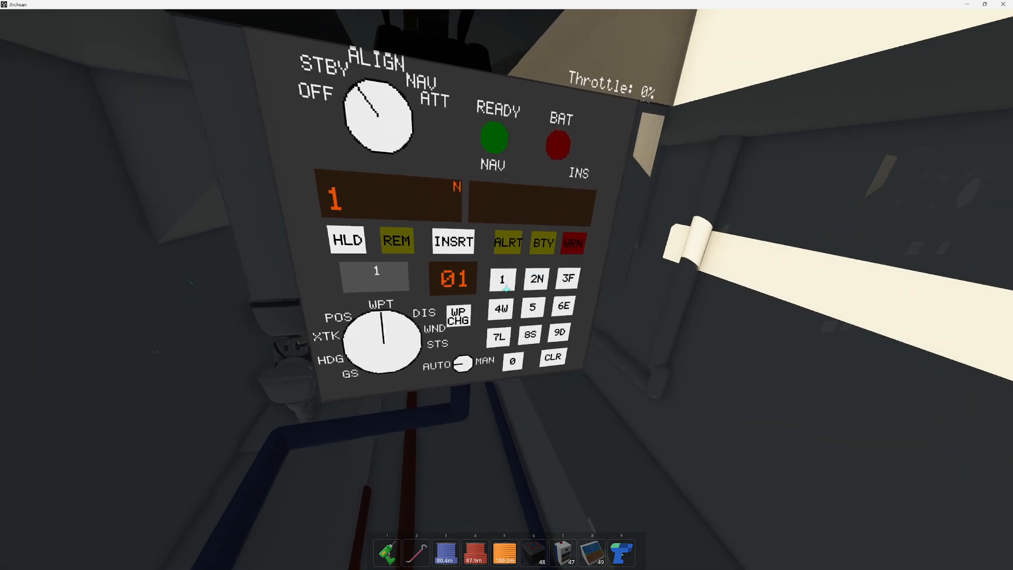
pyautogui.click(507, 284)
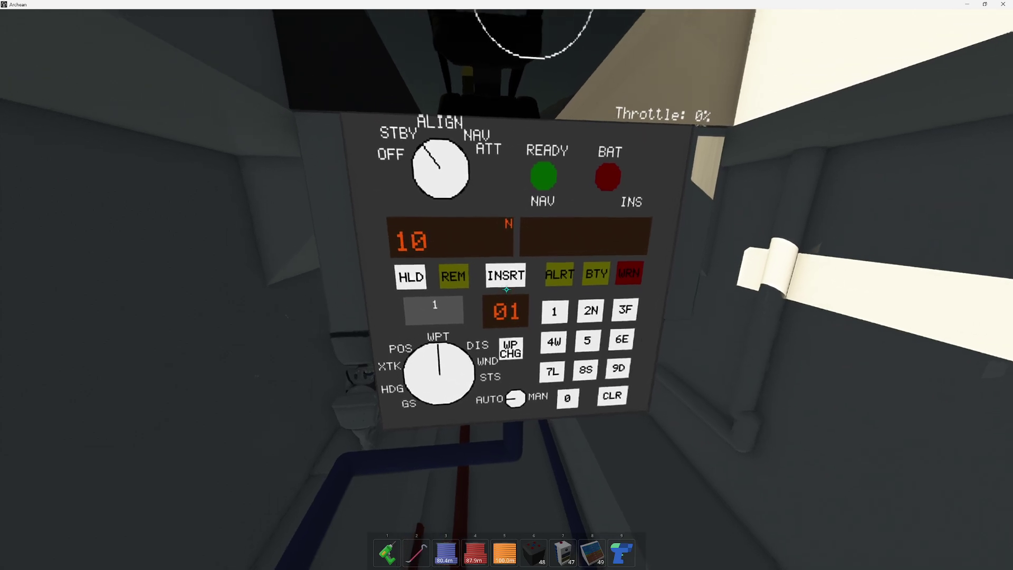
pyautogui.click(507, 286)
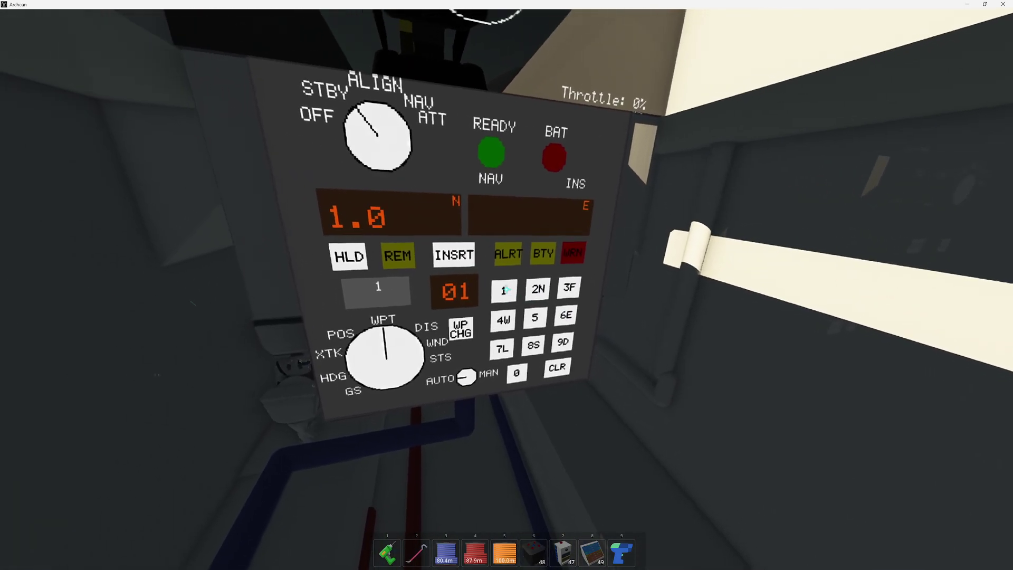
pyautogui.click(507, 285)
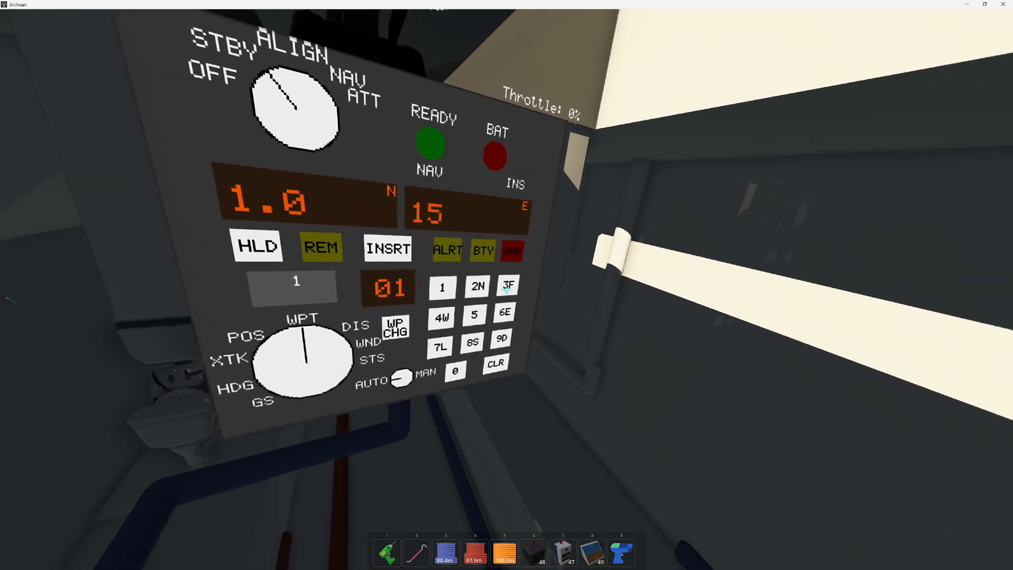
pyautogui.click(507, 285)
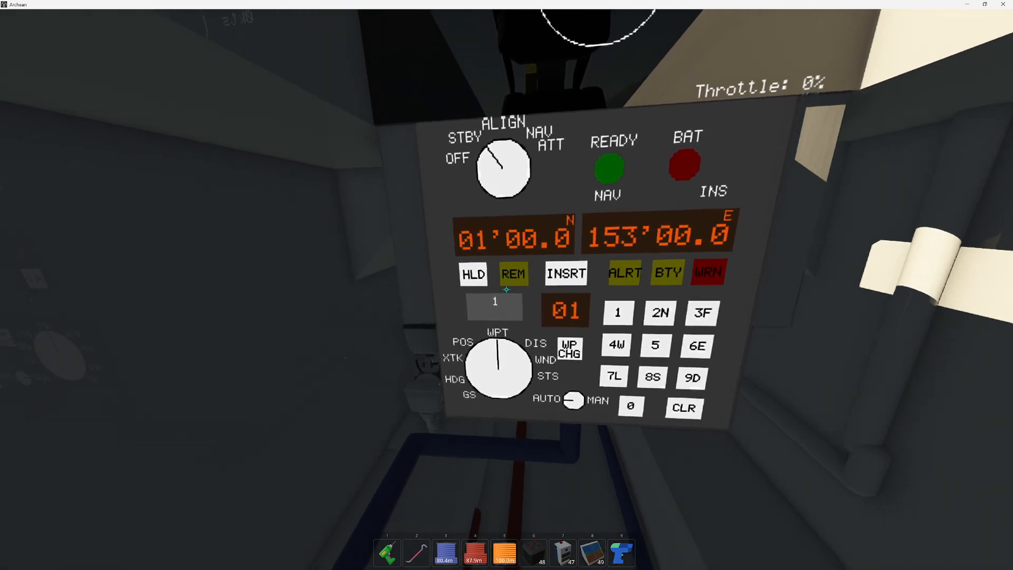
pyautogui.click(507, 286)
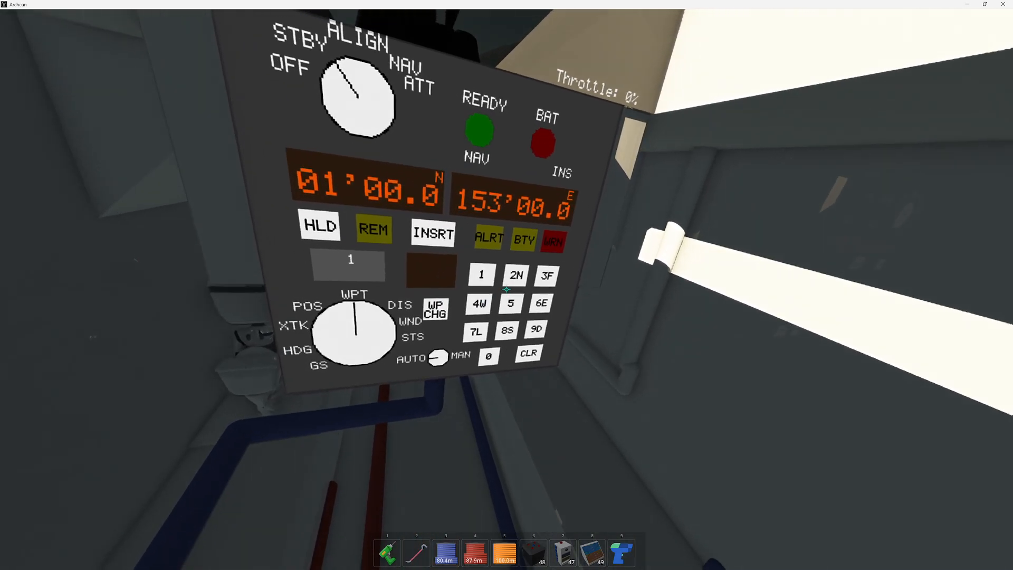
pyautogui.click(507, 285)
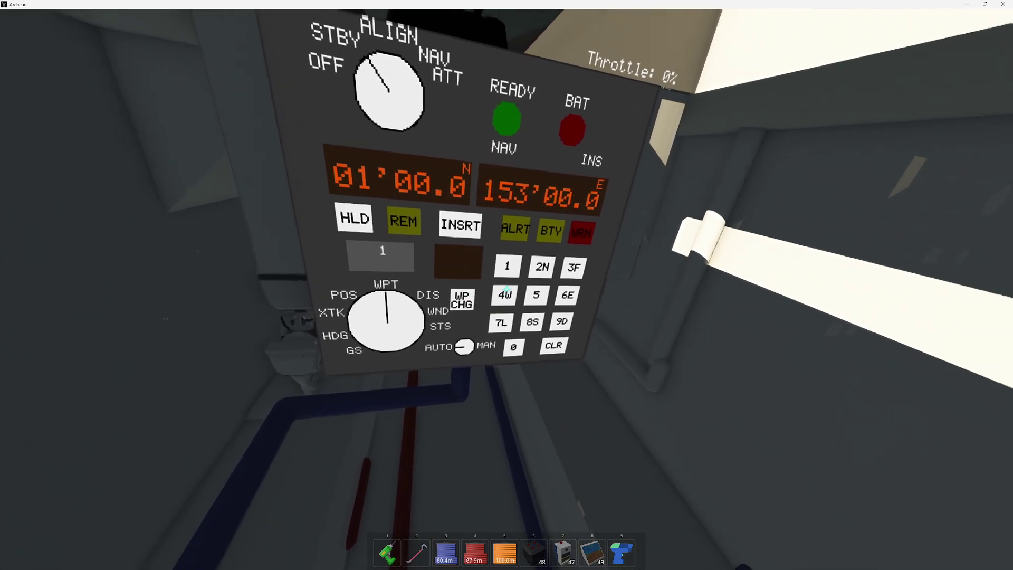
pyautogui.click(551, 341)
pyautogui.click(545, 260)
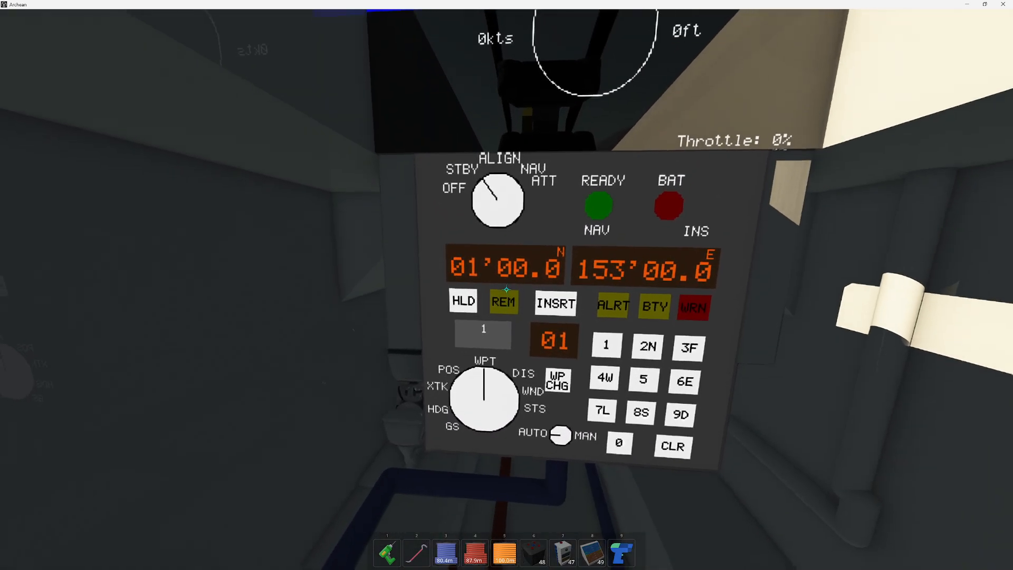
# Enter wind value 45, advance the mode knob toward NAV, and select the DIS readout 223.6 / 142373.8.
pyautogui.press('4')
pyautogui.press('5')
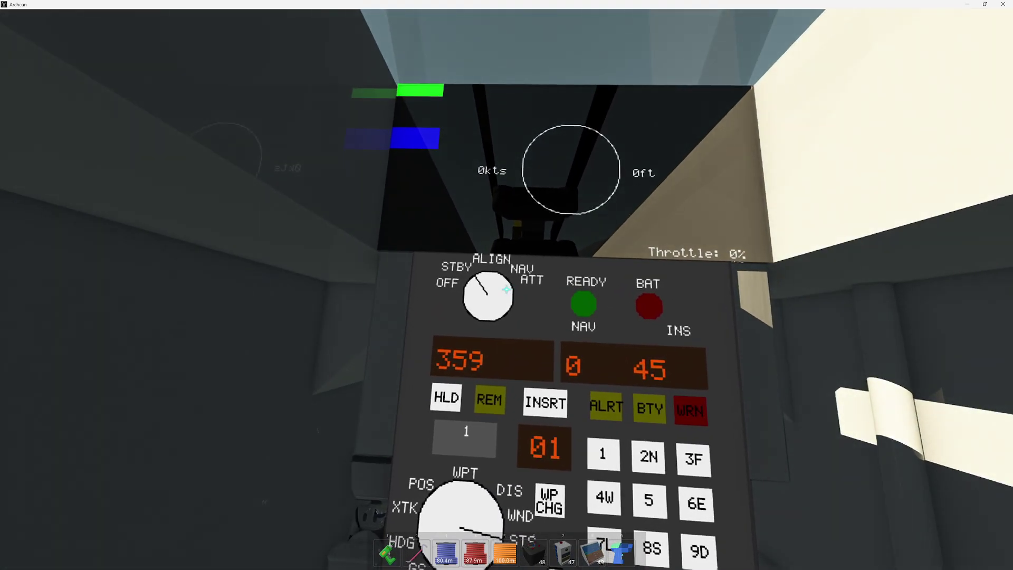
pyautogui.click(507, 288)
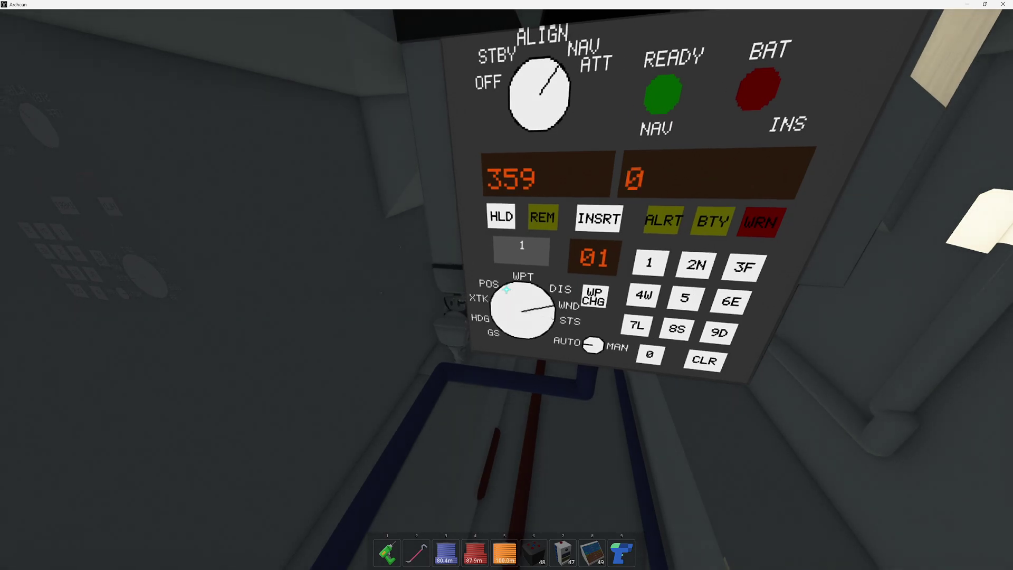
pyautogui.click(506, 292)
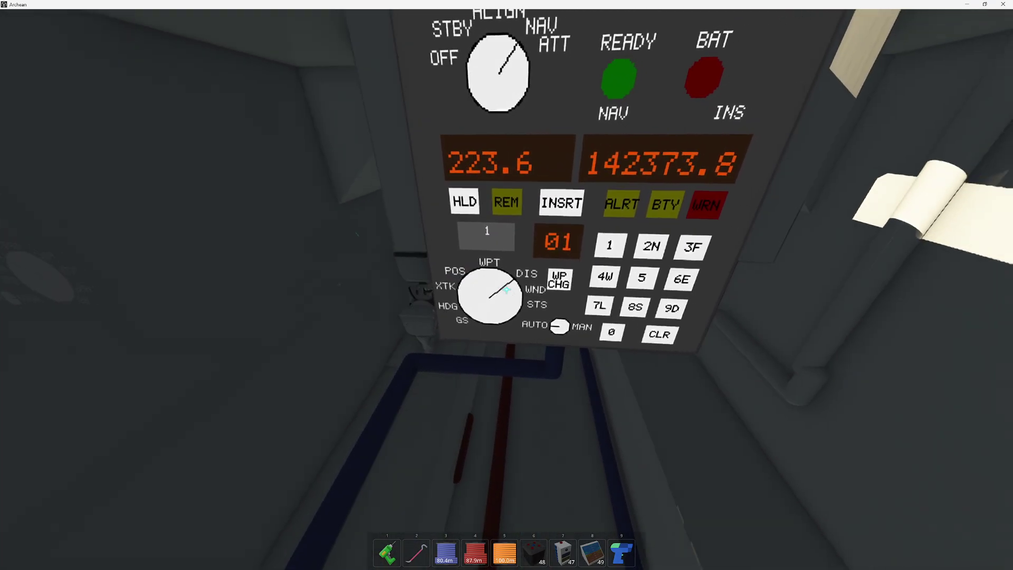
# Cycle the data selector through wind, distance and cross-track to reach present position 01'00.4 S, 153'08.7 E.
pyautogui.click(499, 295)
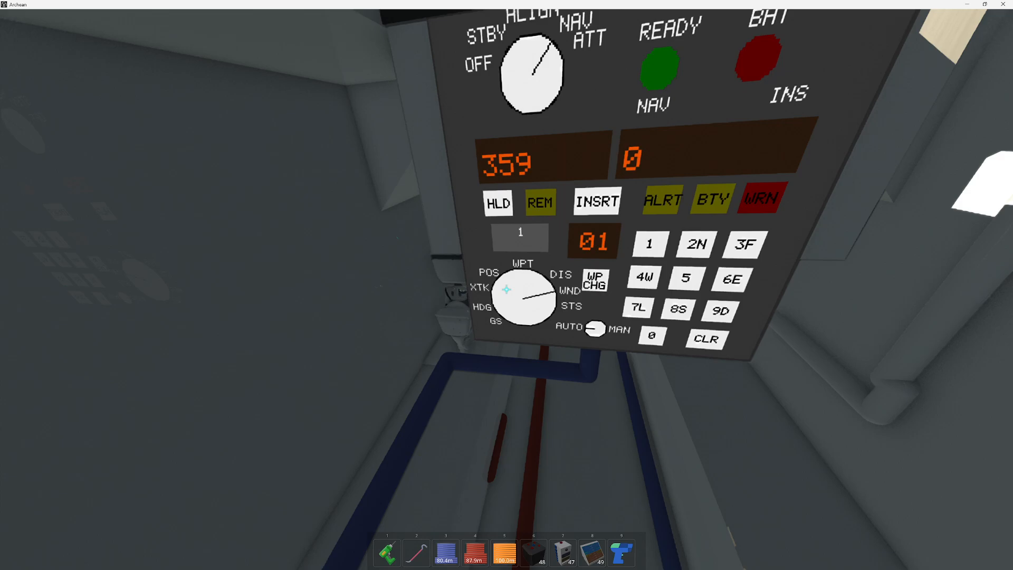
pyautogui.click(499, 294)
pyautogui.scroll(-3, 505, 289)
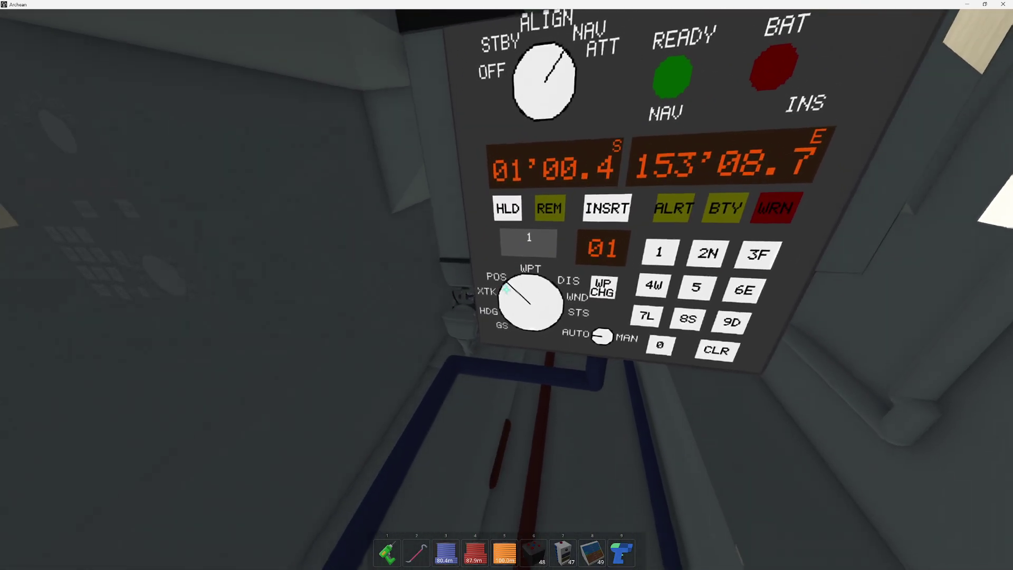
pyautogui.click(506, 289)
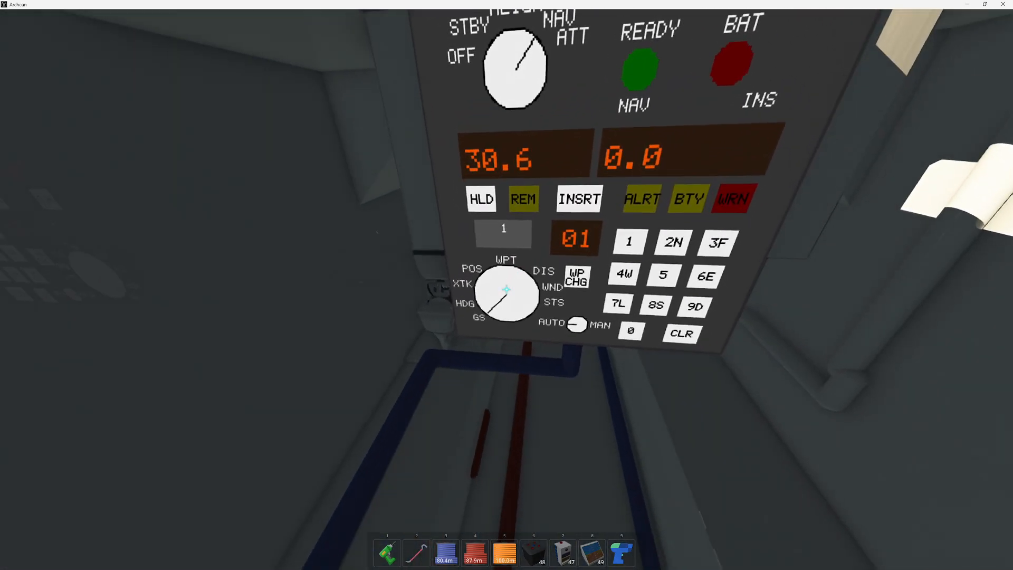
pyautogui.scroll(-1, 507, 292)
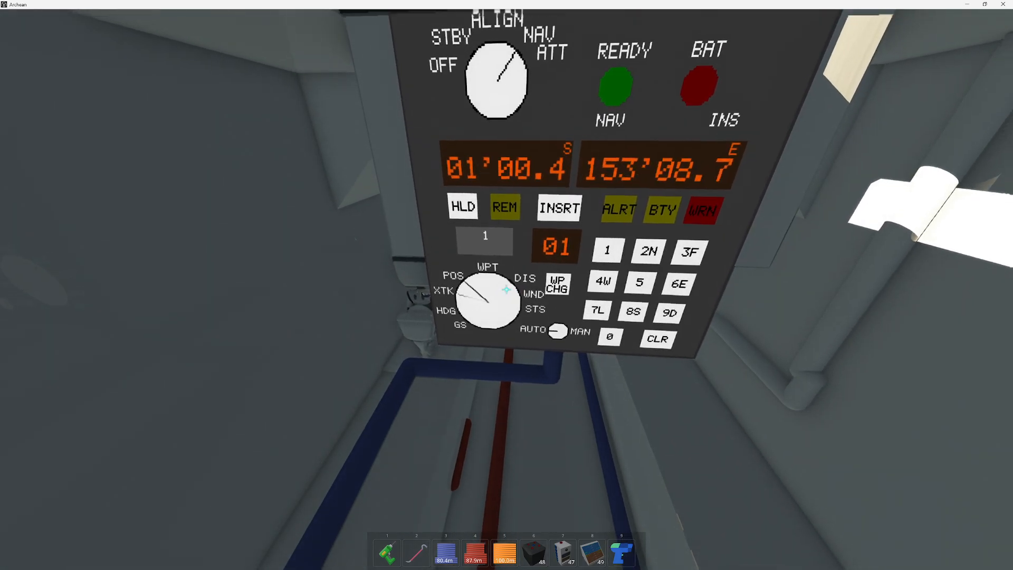
pyautogui.scroll(2, 507, 292)
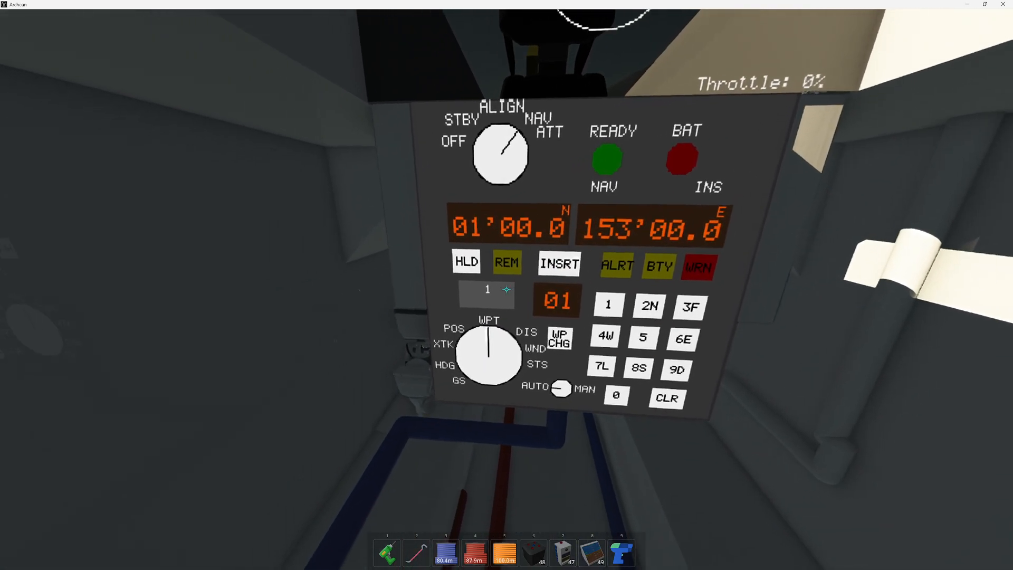
# Clear the readouts, key in 1 S and 1530 E, and INSRT to store waypoint 1.
pyautogui.click(506, 291)
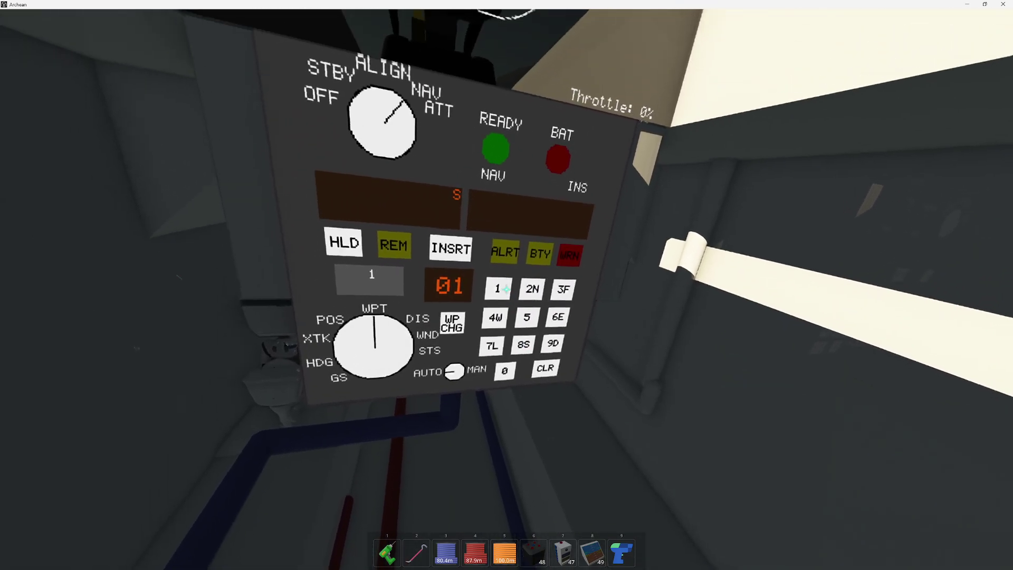
pyautogui.click(507, 290)
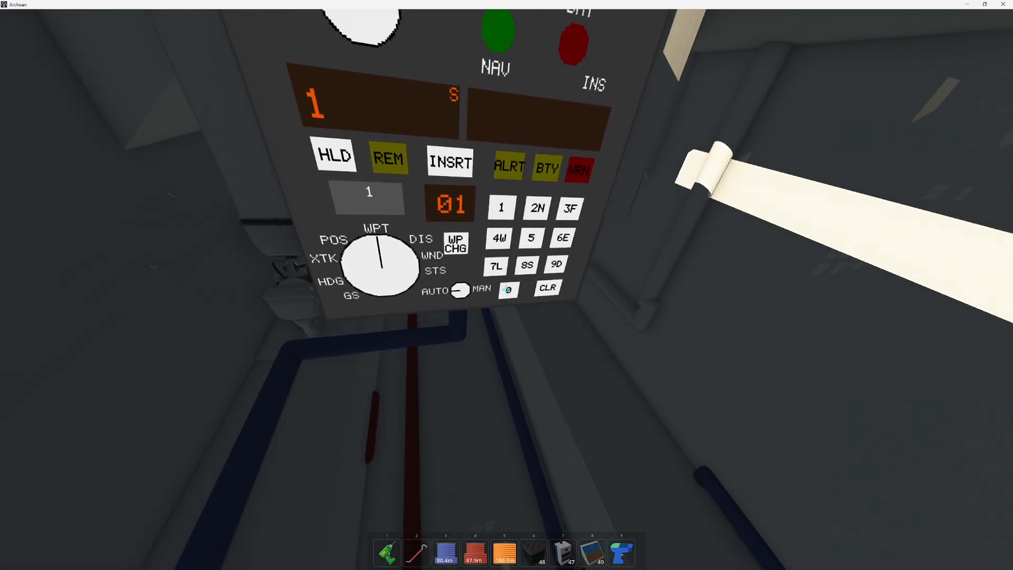
pyautogui.click(510, 290)
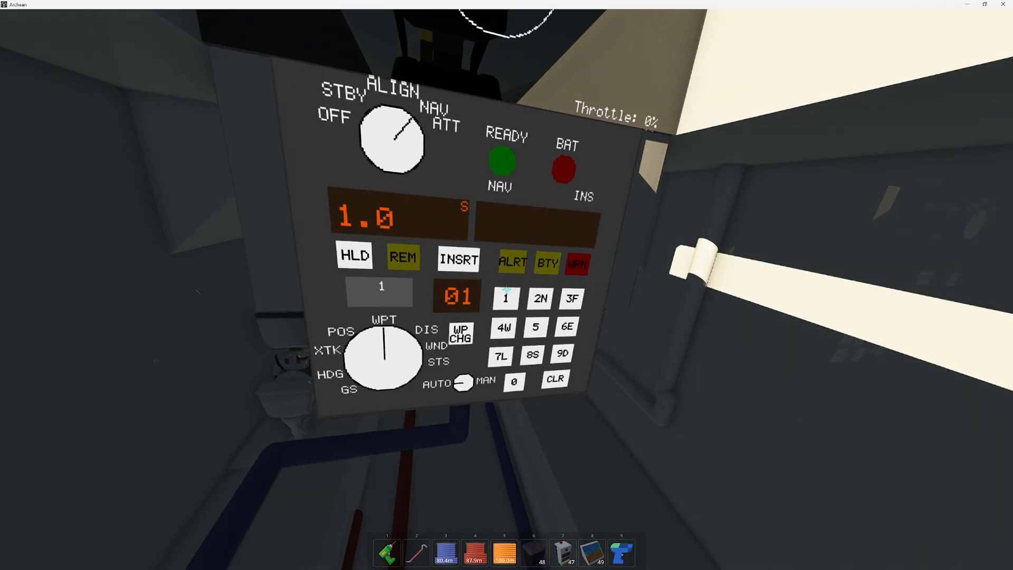
pyautogui.click(507, 297)
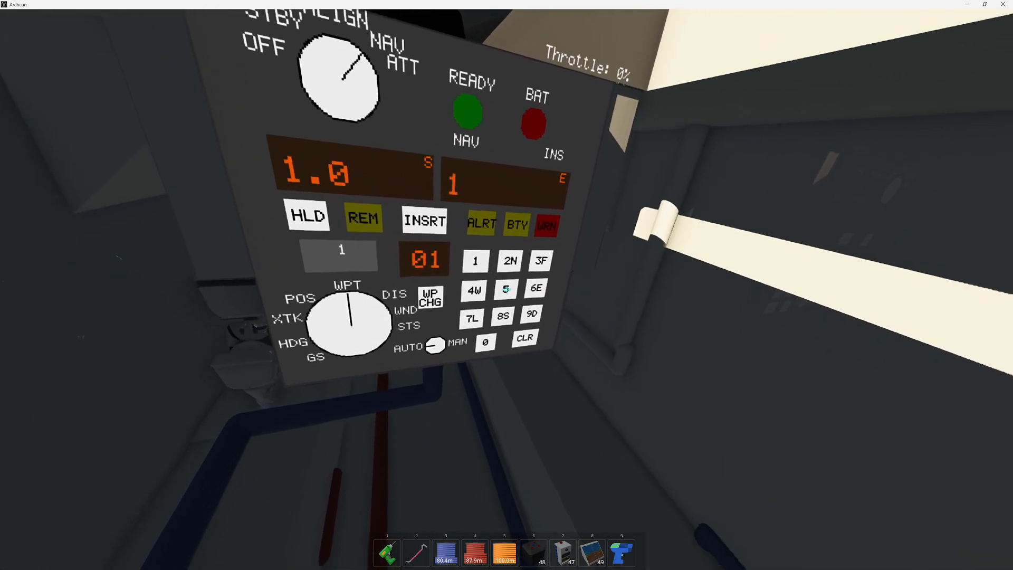
pyautogui.click(507, 290)
pyautogui.click(507, 290)
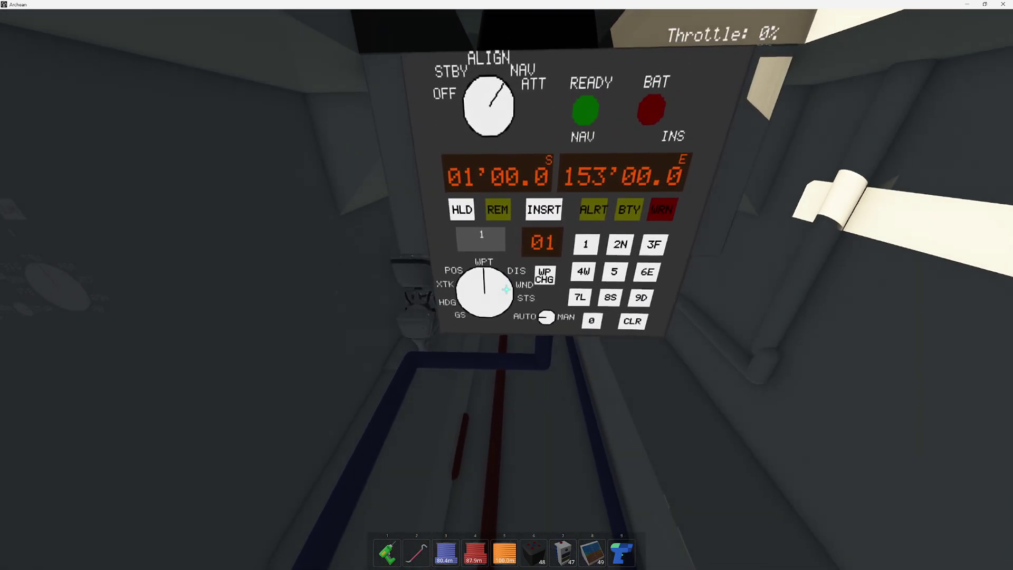
pyautogui.click(507, 290)
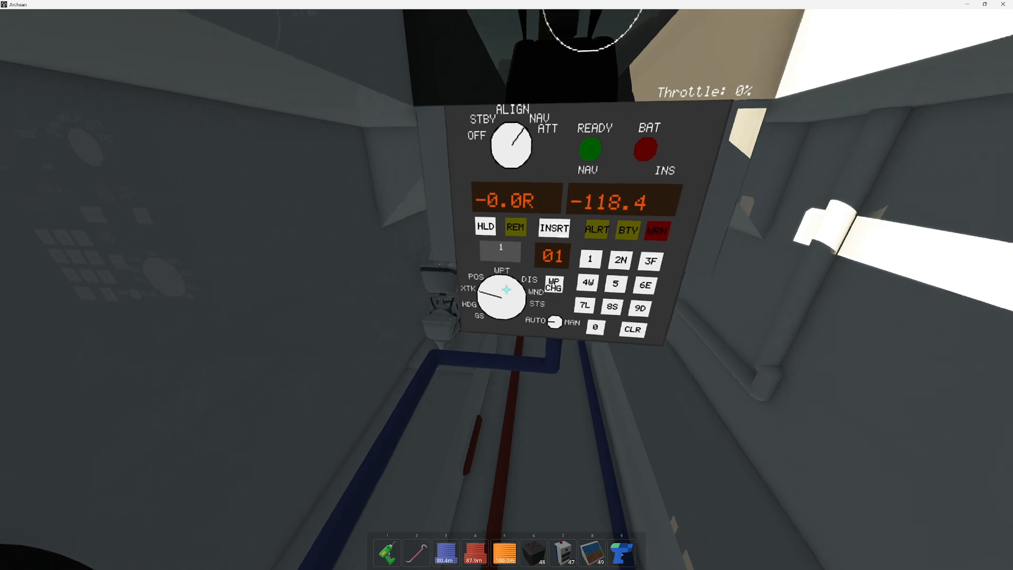
# Sit down in the pilot seat with the interact key.
pyautogui.press('f')
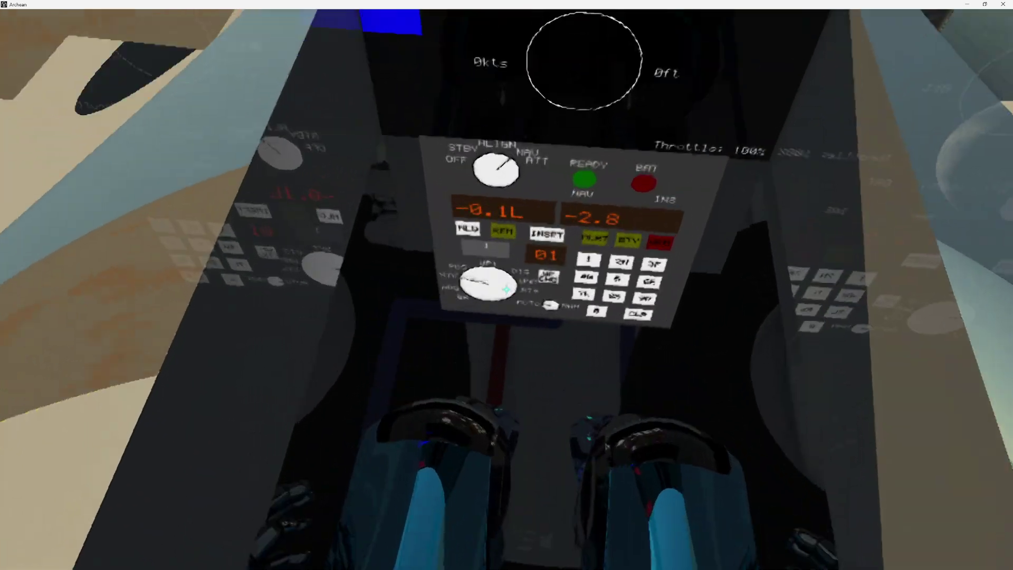
pyautogui.scroll(5, 507, 290)
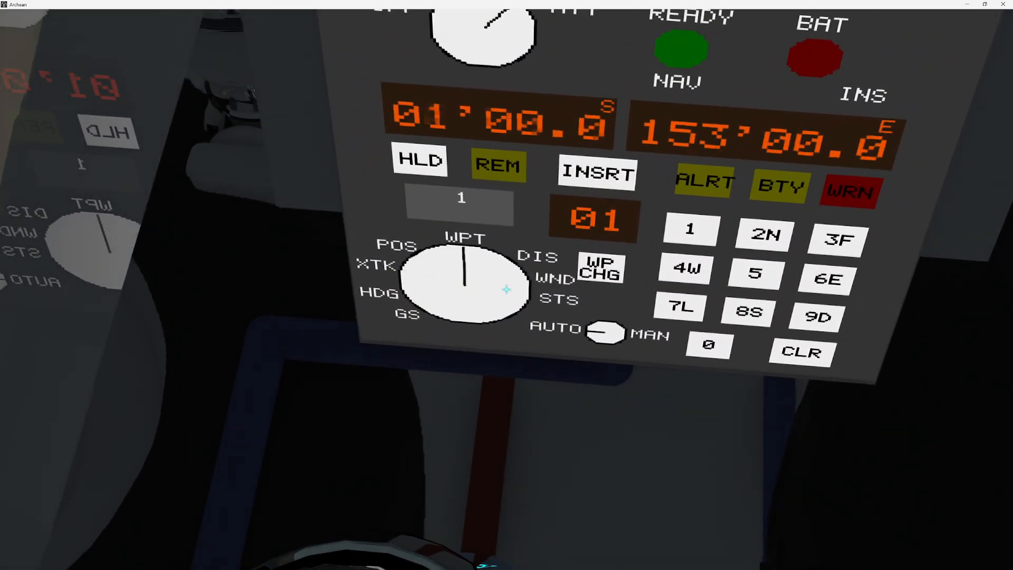
pyautogui.scroll(-5, 507, 290)
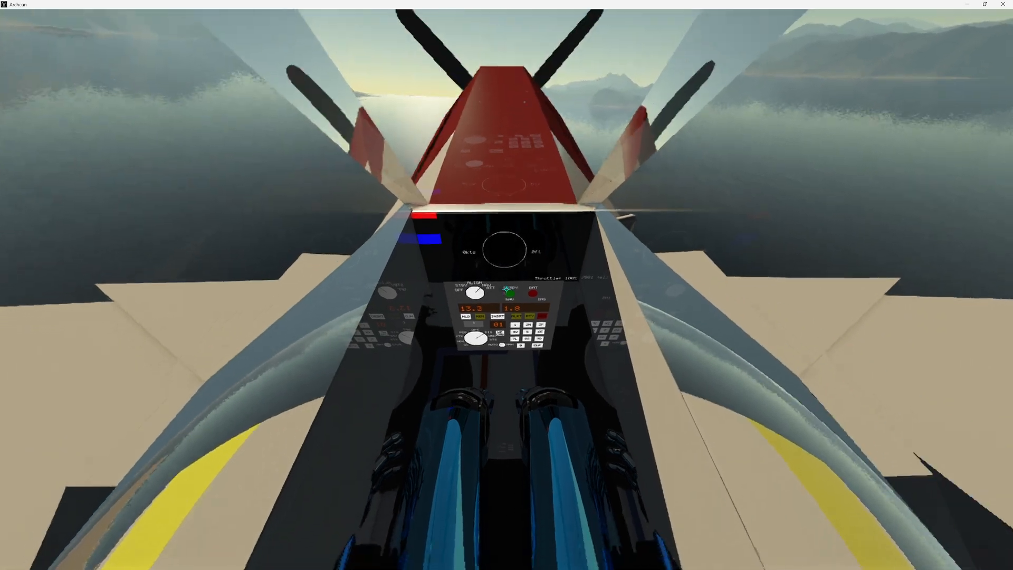
pyautogui.scroll(5, 506, 290)
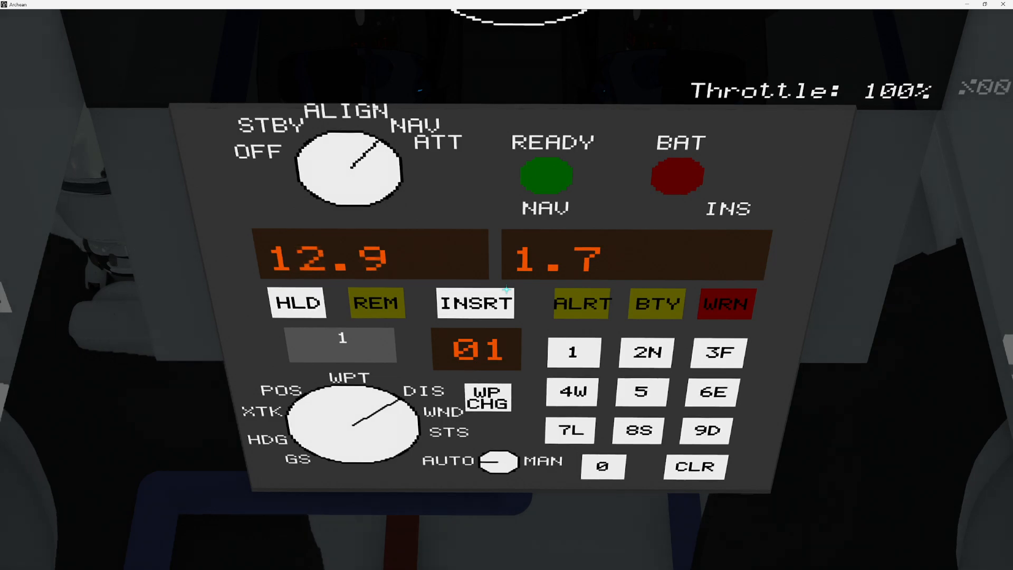
pyautogui.scroll(-5, 506, 290)
pyautogui.scroll(5, 506, 290)
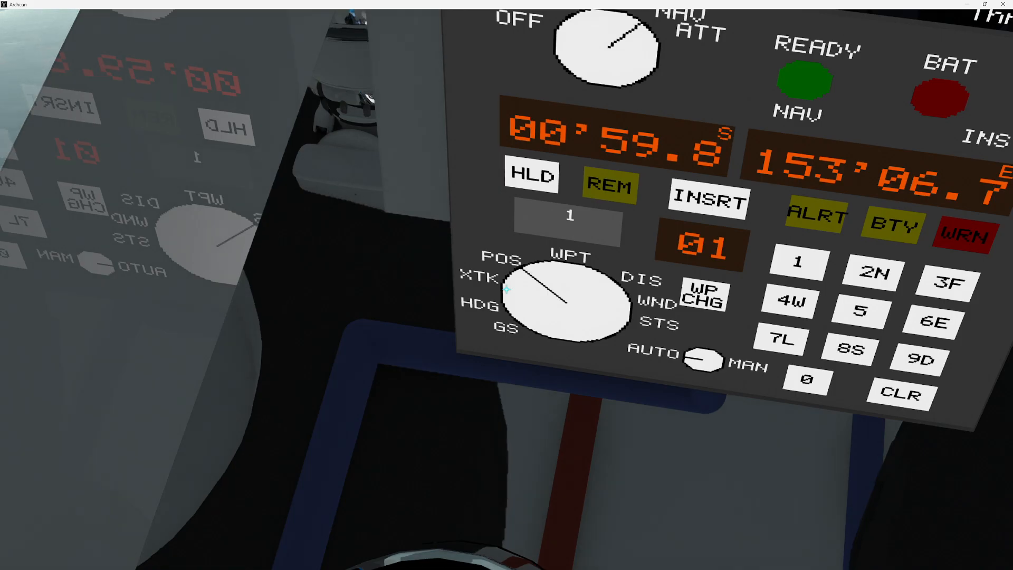
pyautogui.scroll(-5, 507, 289)
pyautogui.scroll(-3, 506, 289)
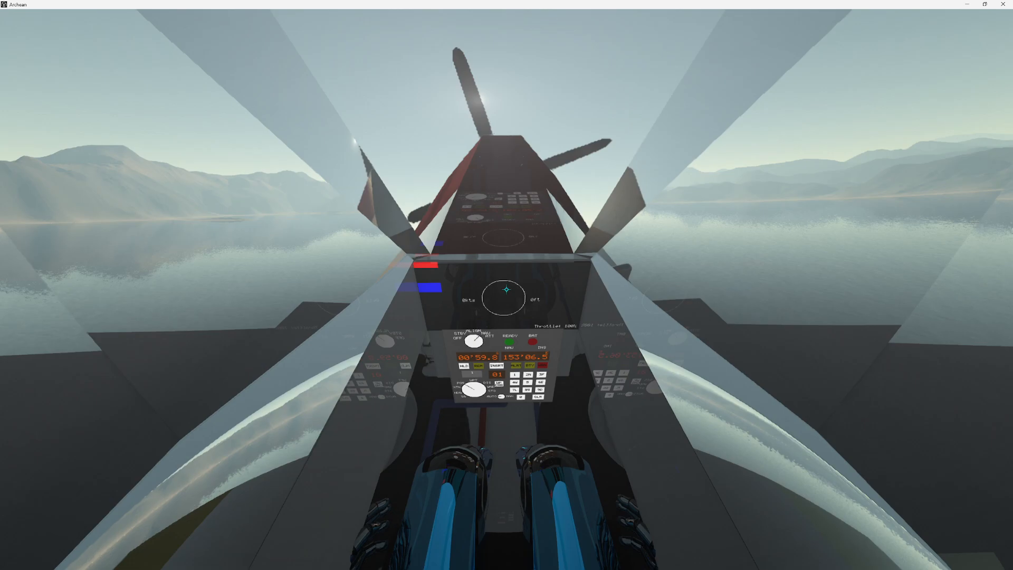
pyautogui.scroll(5, 507, 289)
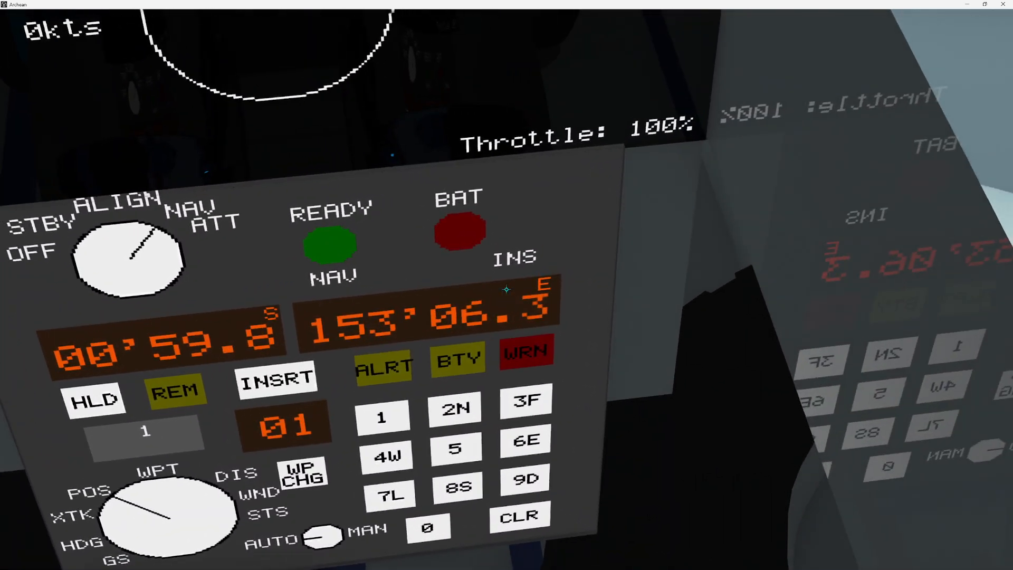
pyautogui.scroll(-5, 506, 290)
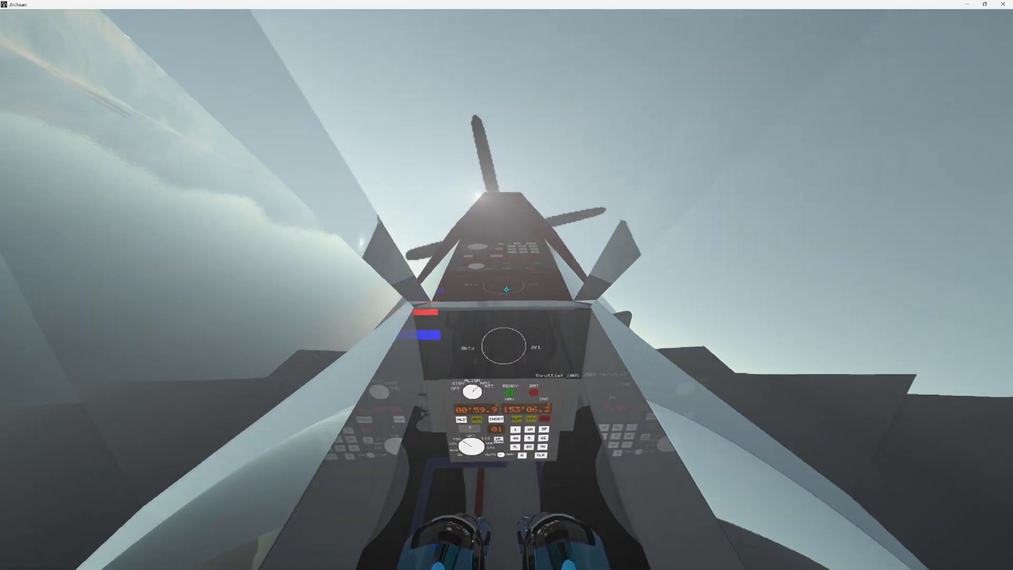
pyautogui.scroll(5, 506, 290)
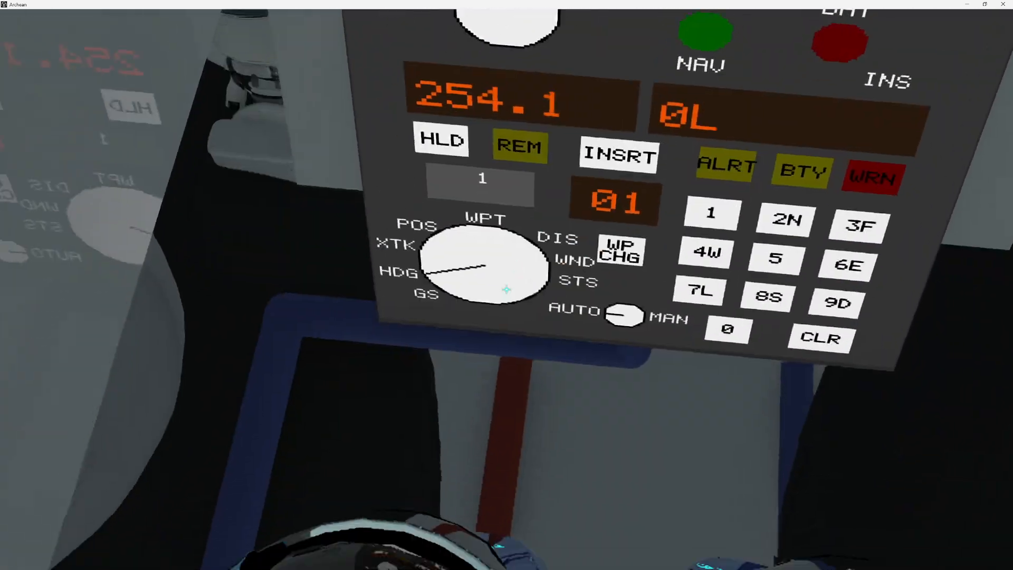
pyautogui.scroll(-5, 507, 290)
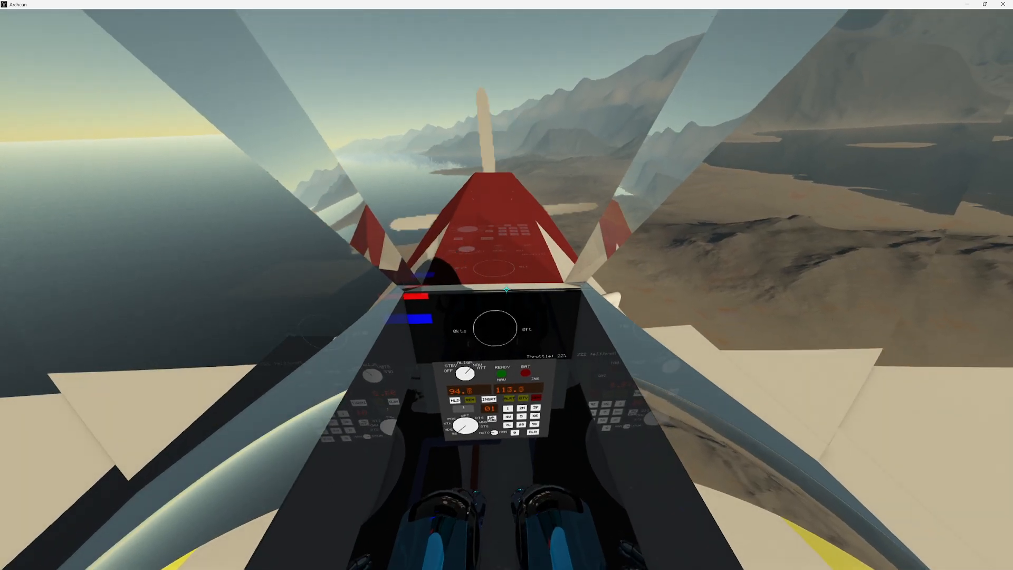
pyautogui.press('v')
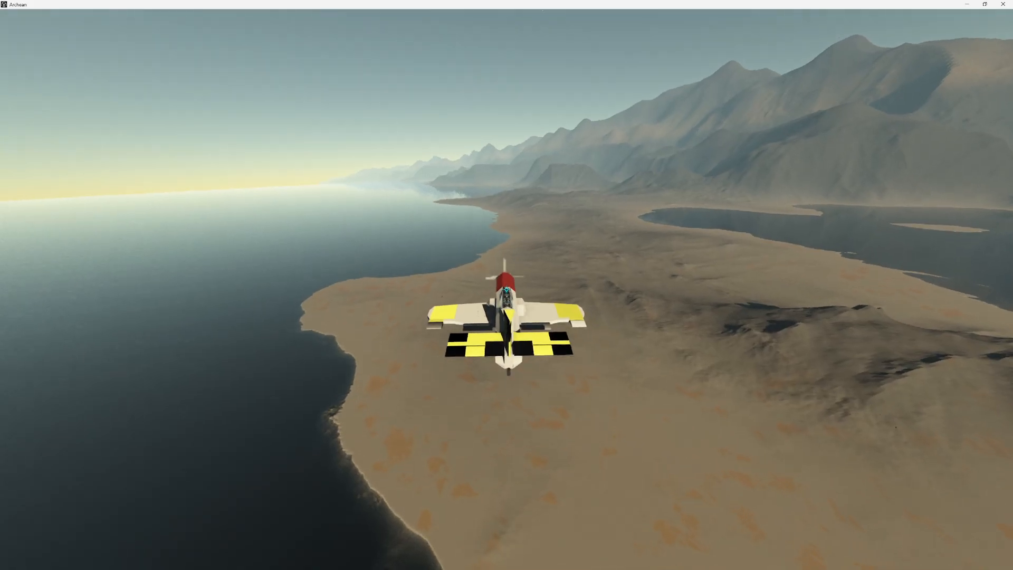
pyautogui.press('v')
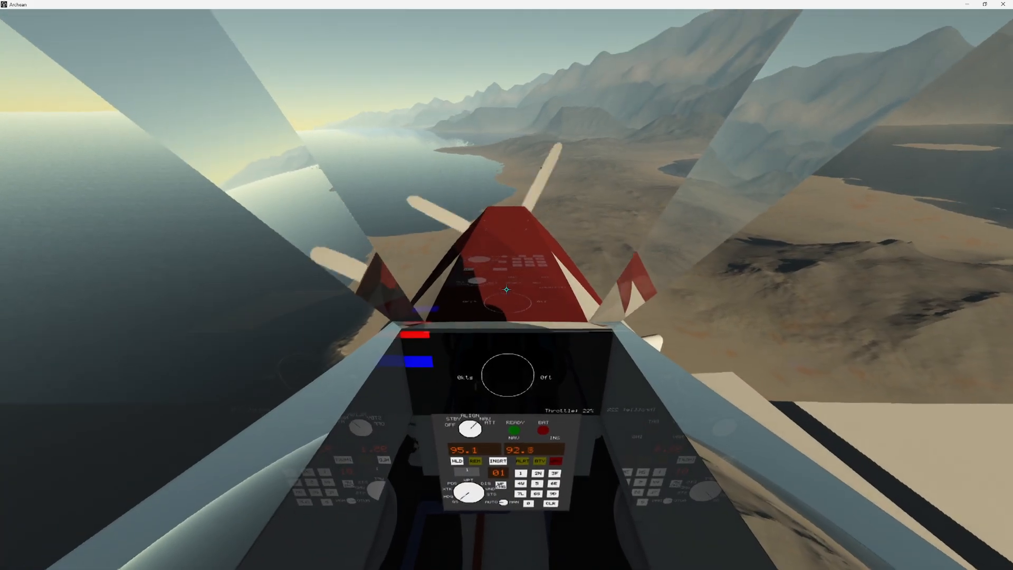